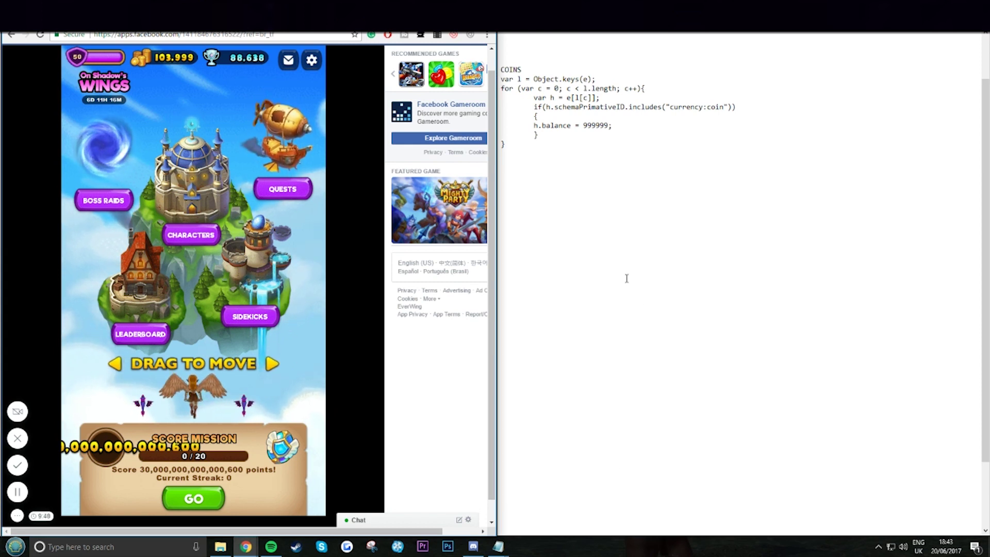
# Check the Saintwave and Laqure Discord direct messages, then return to the game.
pyautogui.click(473, 546)
pyautogui.click(19, 39)
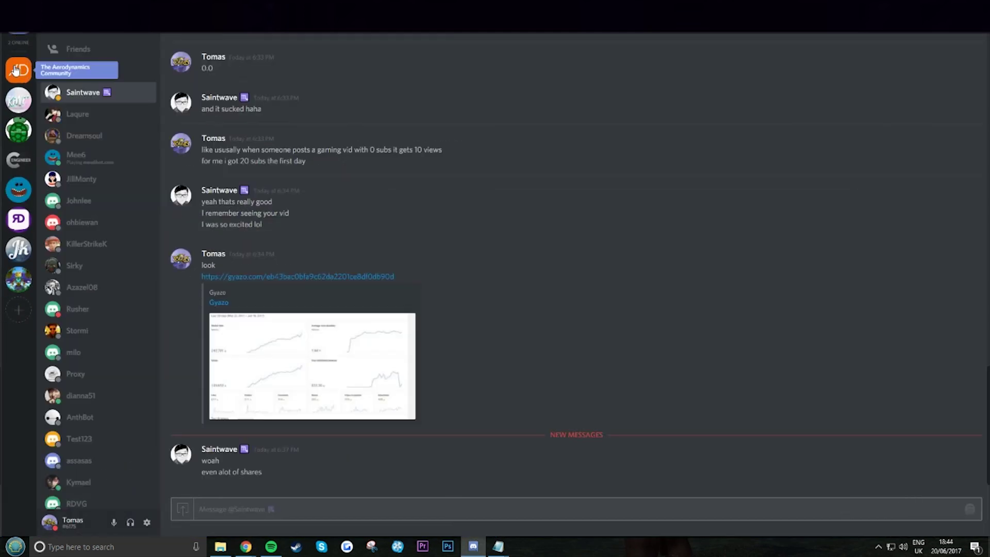
pyautogui.click(73, 116)
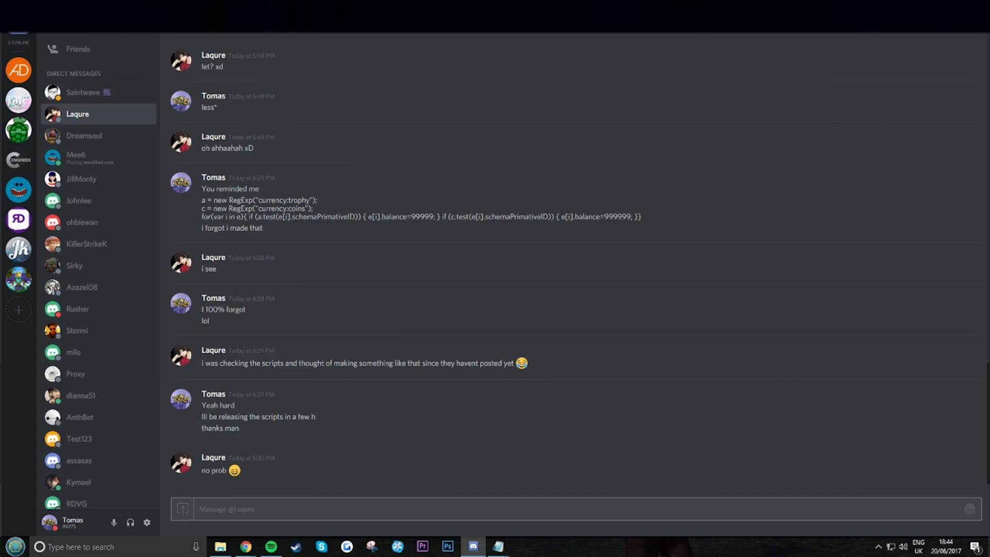
pyautogui.hotkey('alt', 'Tab')
# Select the coin script and its 999999 balance value.
pyautogui.moveTo(505, 144); pyautogui.dragTo(500, 80)
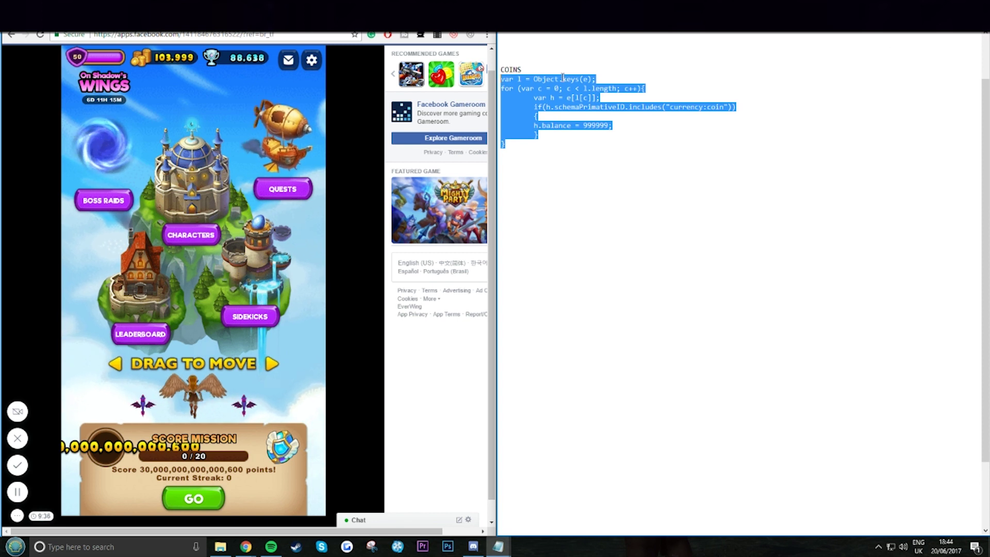
pyautogui.click(588, 124)
pyautogui.doubleClick(589, 125)
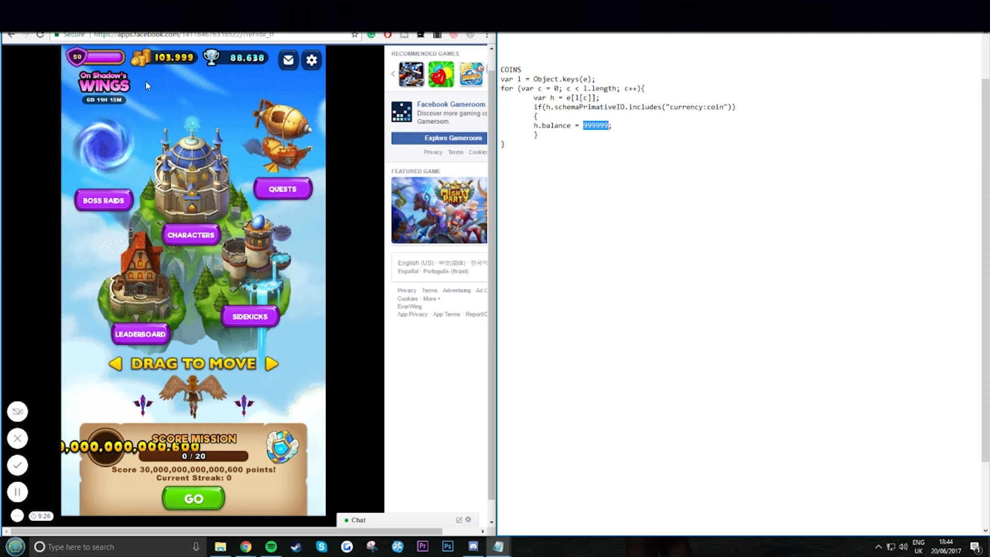
# Equip Lily as guardian in the character academy, then browse back to Sophia.
pyautogui.click(191, 235)
pyautogui.click(297, 238)
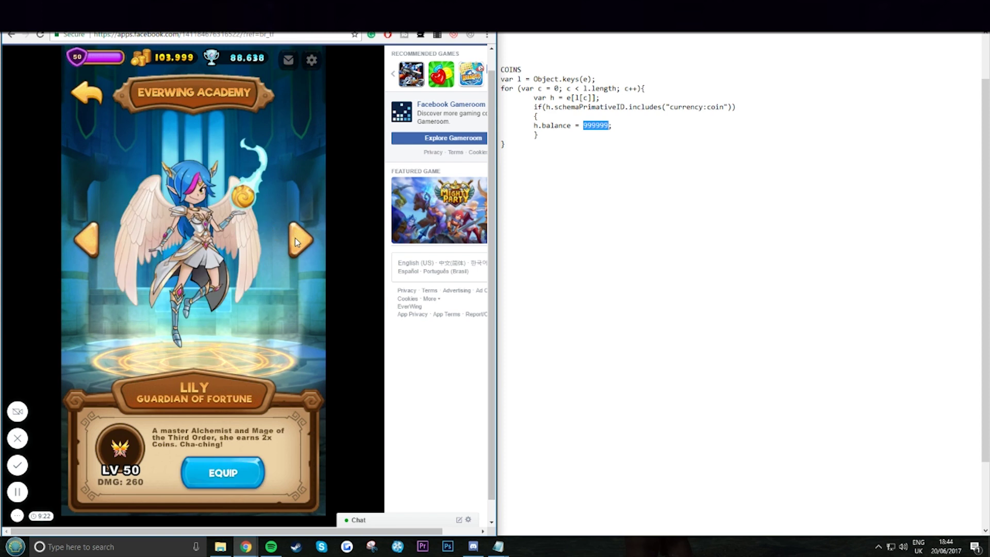
pyautogui.click(226, 468)
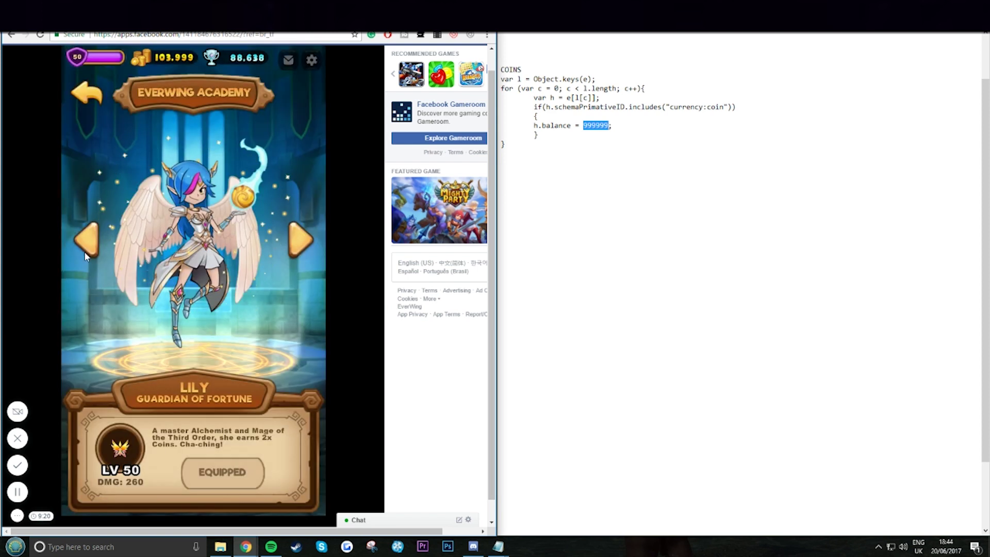
pyautogui.click(87, 243)
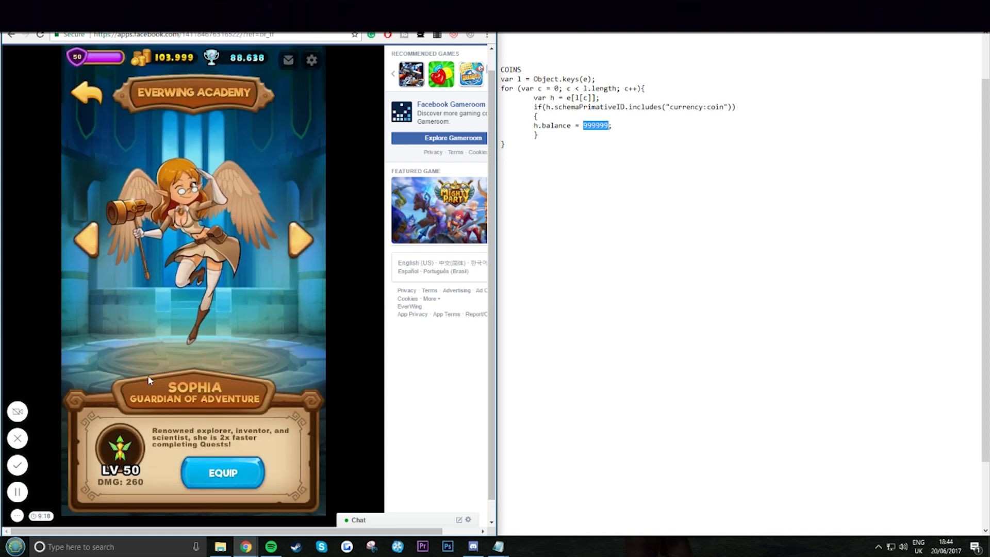
# Open the browser developer tools on the Sources panel via Inspect.
pyautogui.rightClick(353, 292)
pyautogui.click(379, 435)
pyautogui.click(186, 50)
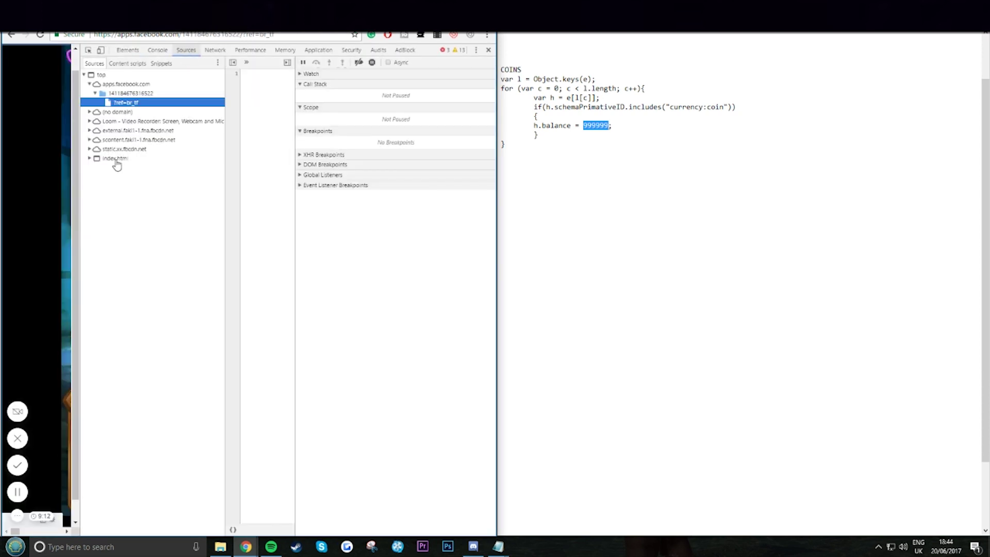
# Select the coin script for copying, then open fbsbx.com > instant-bundle > browser-mobile.js.
pyautogui.moveTo(507, 143); pyautogui.dragTo(499, 79)
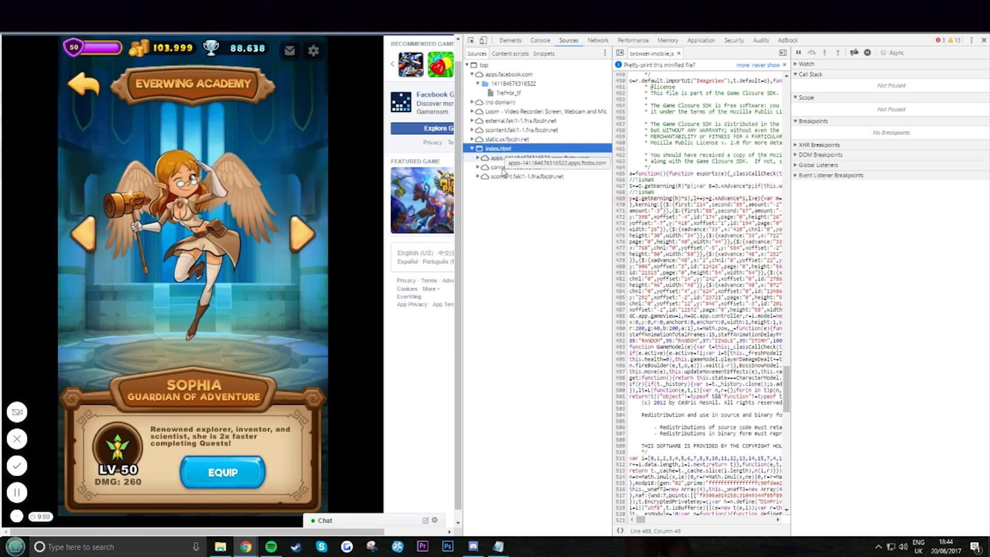
pyautogui.click(503, 159)
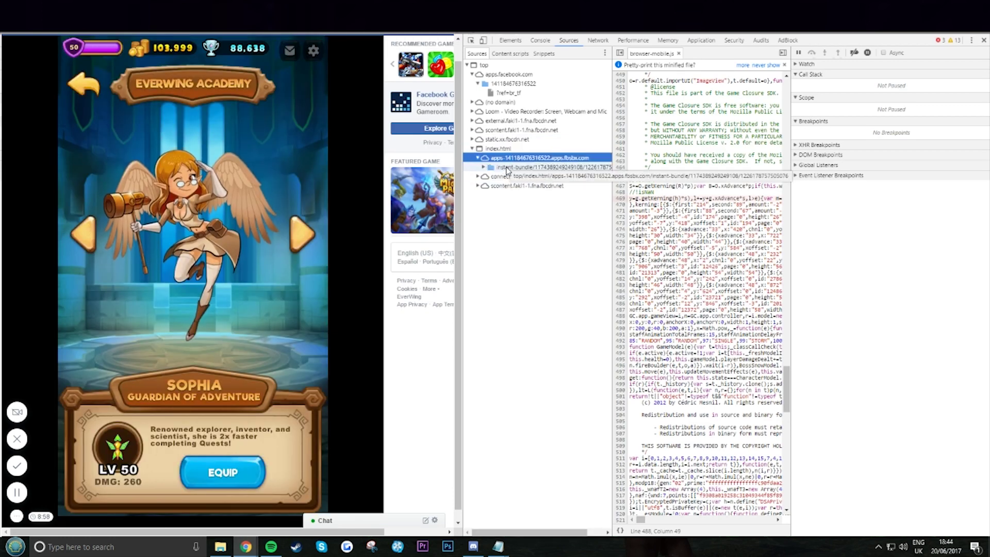
pyautogui.click(508, 167)
pyautogui.click(511, 204)
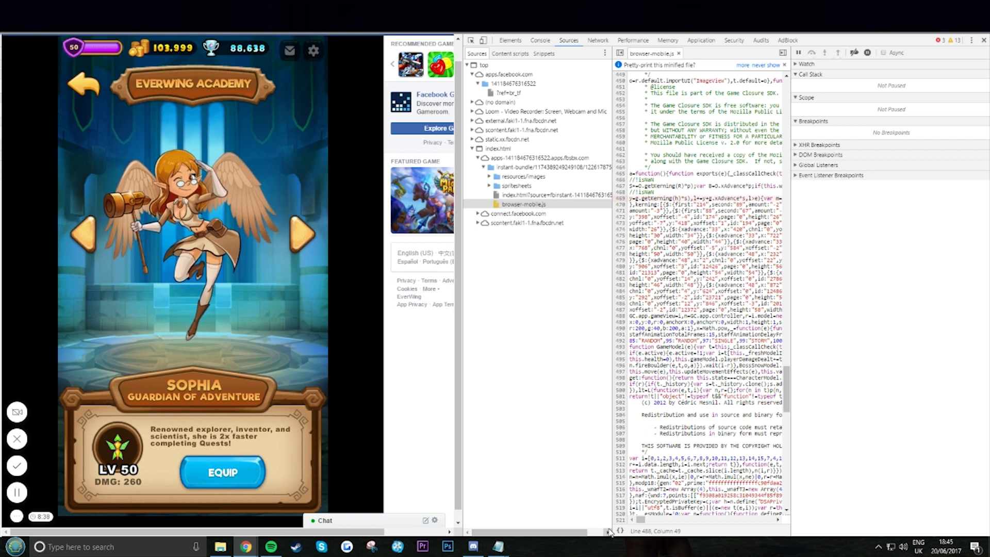
# Pretty-print the script, breakpoint Query.prototype.run at line 146068, and trigger it with EQUIP.
pyautogui.click(619, 530)
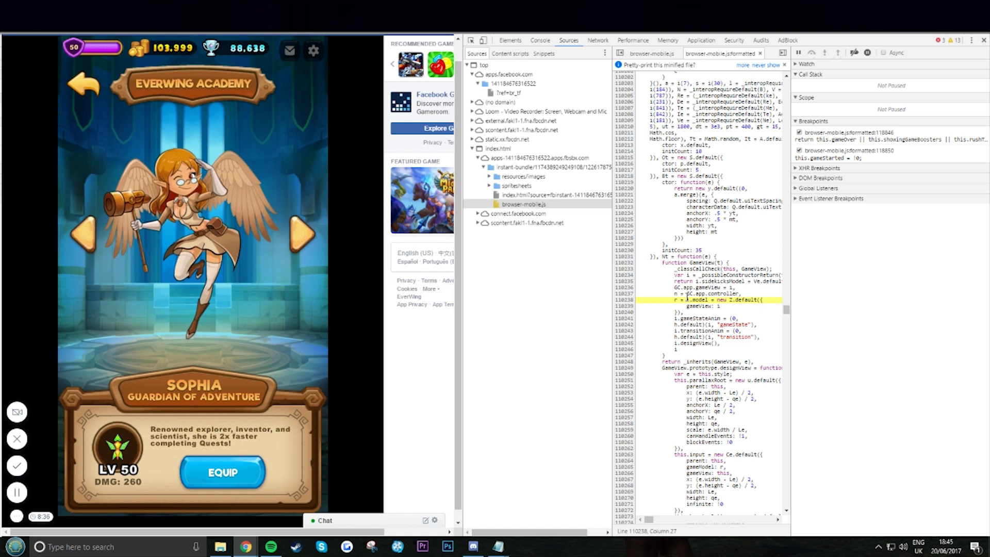
pyautogui.hotkey('ctrl', 'f')
pyautogui.write('que')
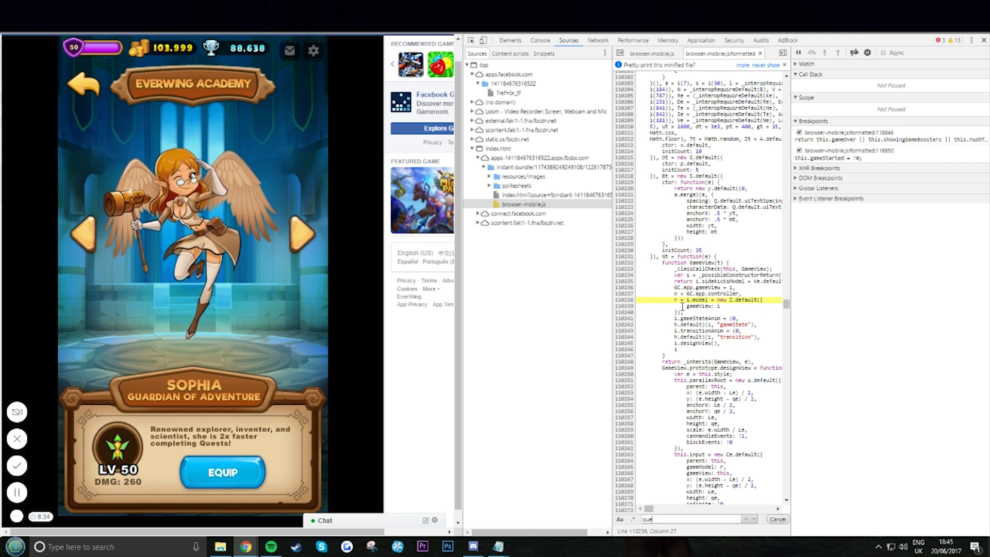
pyautogui.write('ry.prototype')
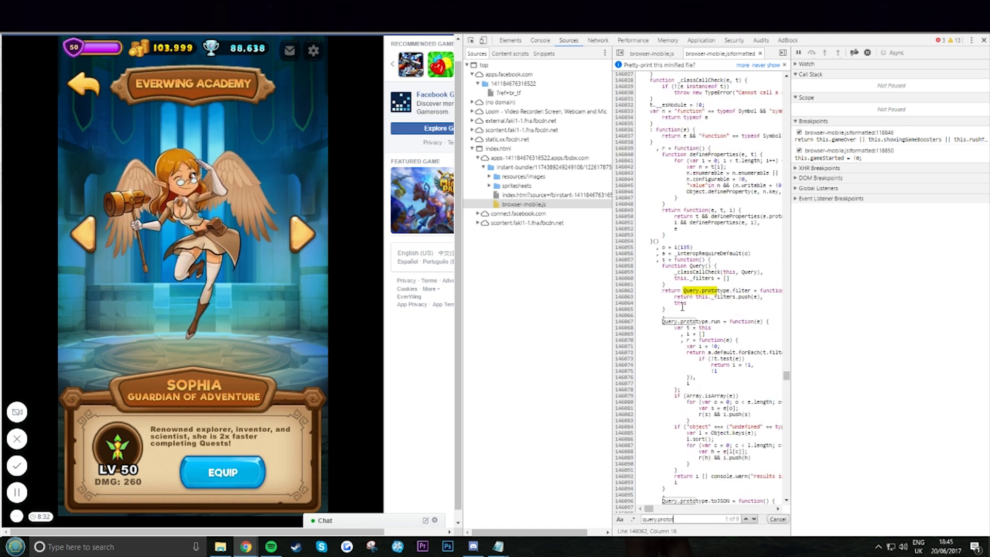
pyautogui.write('.run')
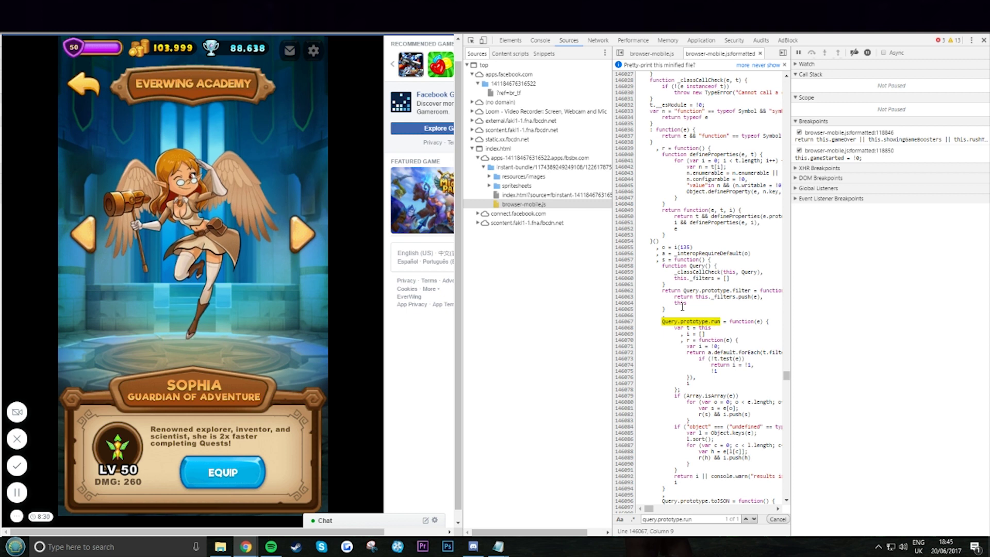
pyautogui.click(623, 328)
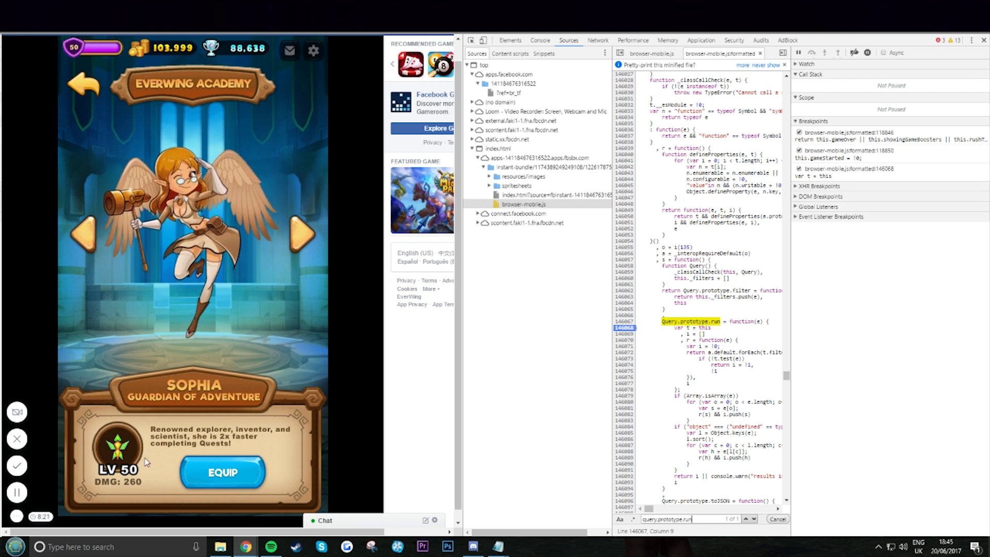
pyautogui.click(222, 473)
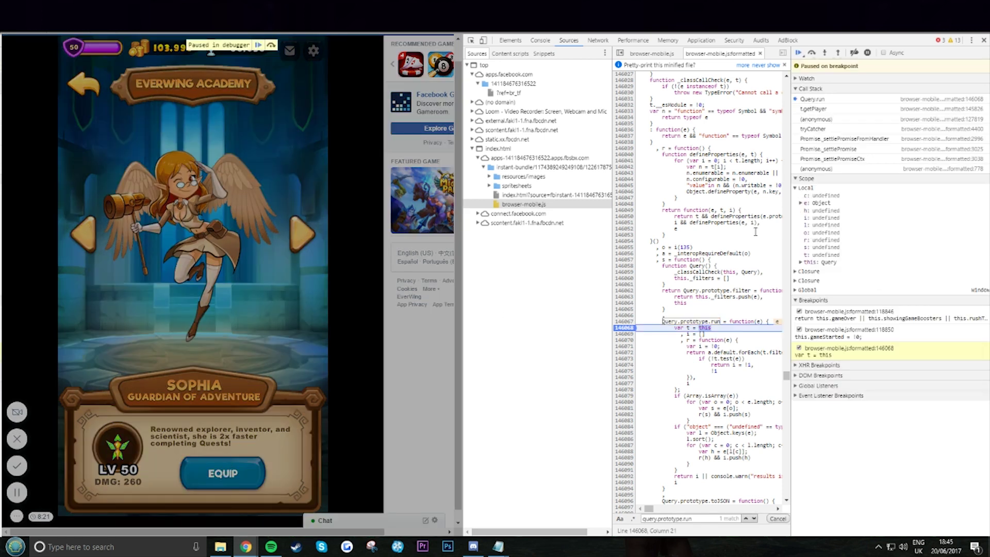
# Inspect the paused e object, run the 999,999 coin script in the console, then resume.
pyautogui.click(821, 204)
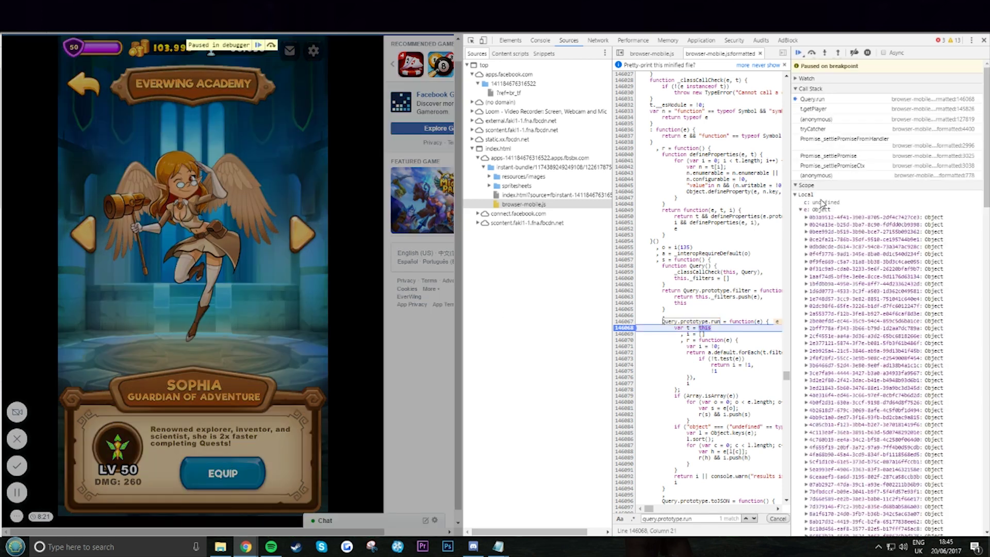
pyautogui.click(540, 41)
pyautogui.hotkey('ctrl', 'v')
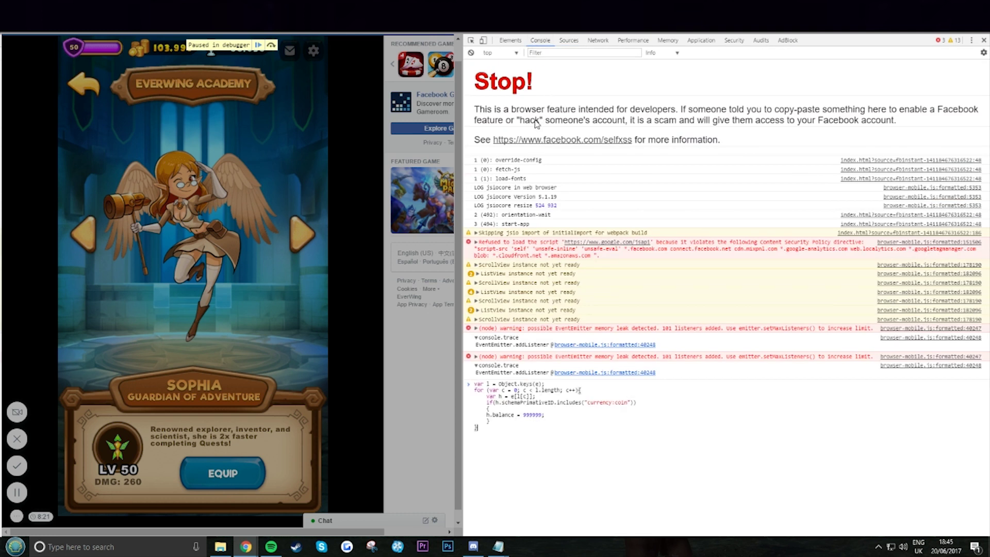
pyautogui.press('Return')
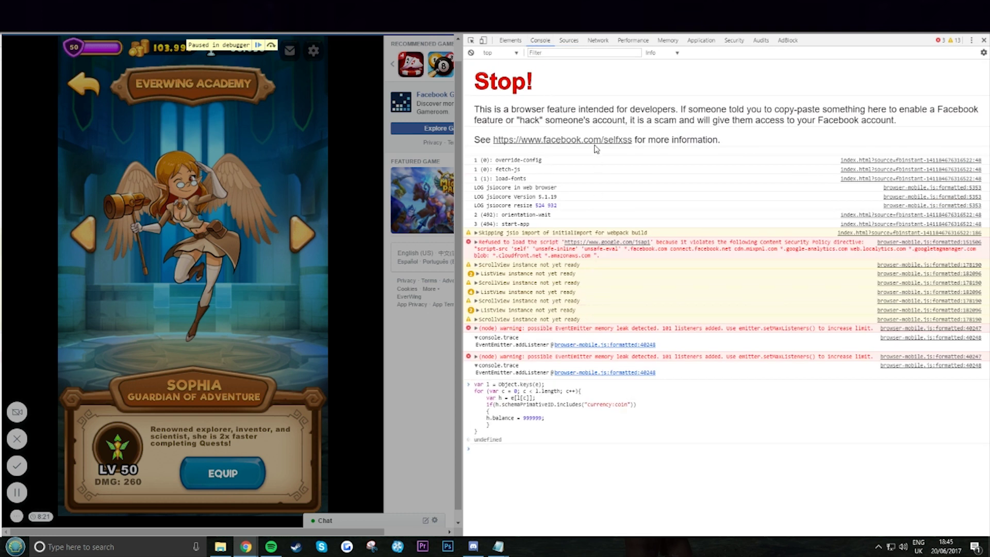
pyautogui.click(568, 40)
pyautogui.click(799, 53)
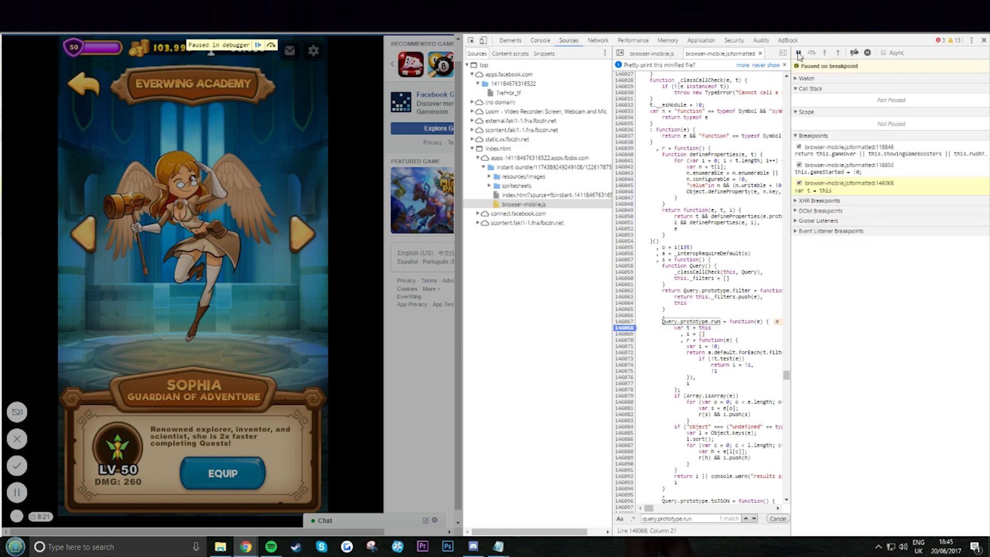
# Rerun the coin balance script and continue to the next breakpoint pause.
pyautogui.click(540, 41)
pyautogui.hotkey('ctrl', 'v')
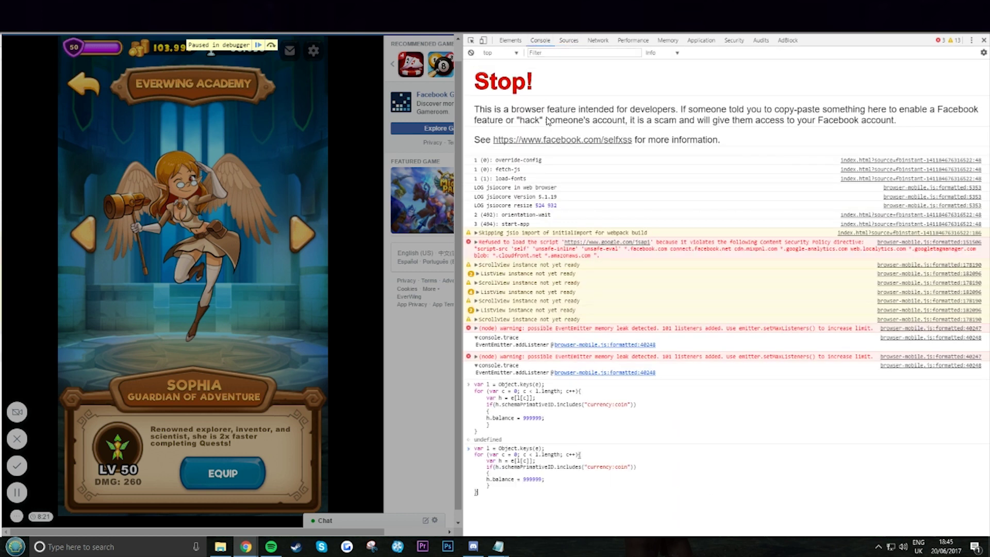
pyautogui.press('Return')
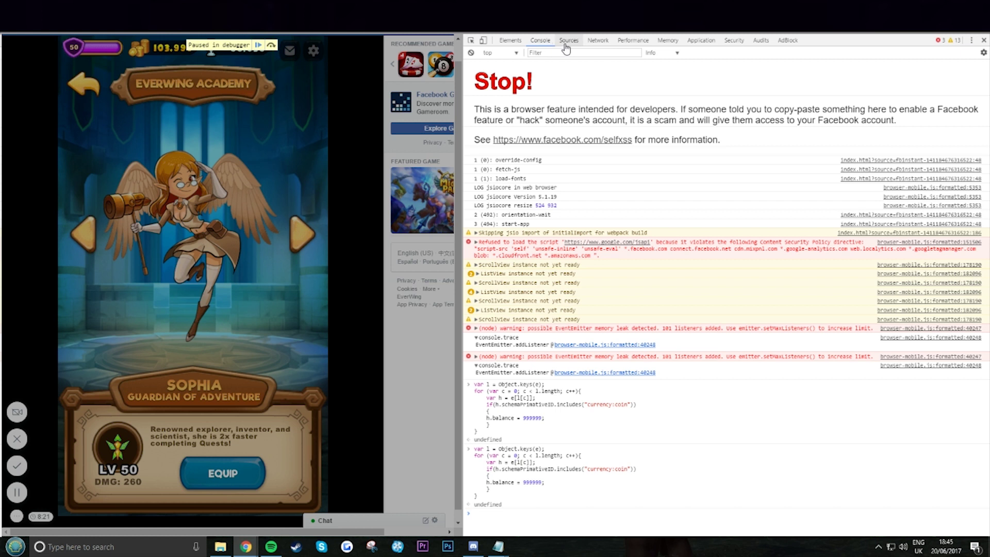
pyautogui.click(568, 40)
pyautogui.click(799, 53)
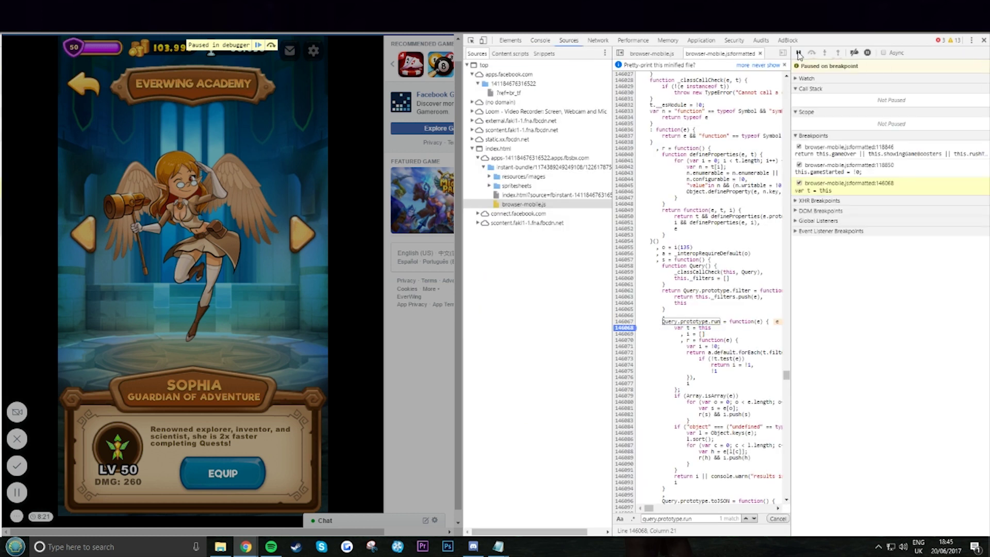
# Run the balance script a third time, then resume through the remaining pauses.
pyautogui.click(539, 43)
pyautogui.write('var l = Object.keys(e); for (var c = 0; c < l.length; c++){     var h = e[l[c]];     if(h.schemaPrimativeID.includes("currency:coin"))     {     h.balance = 999999;     } }')
pyautogui.press('Return')
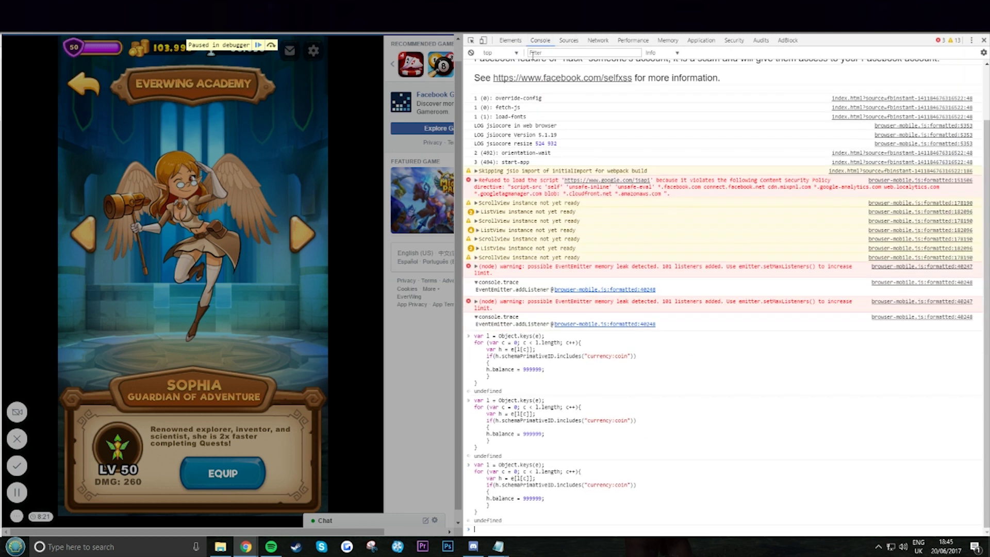
pyautogui.click(569, 40)
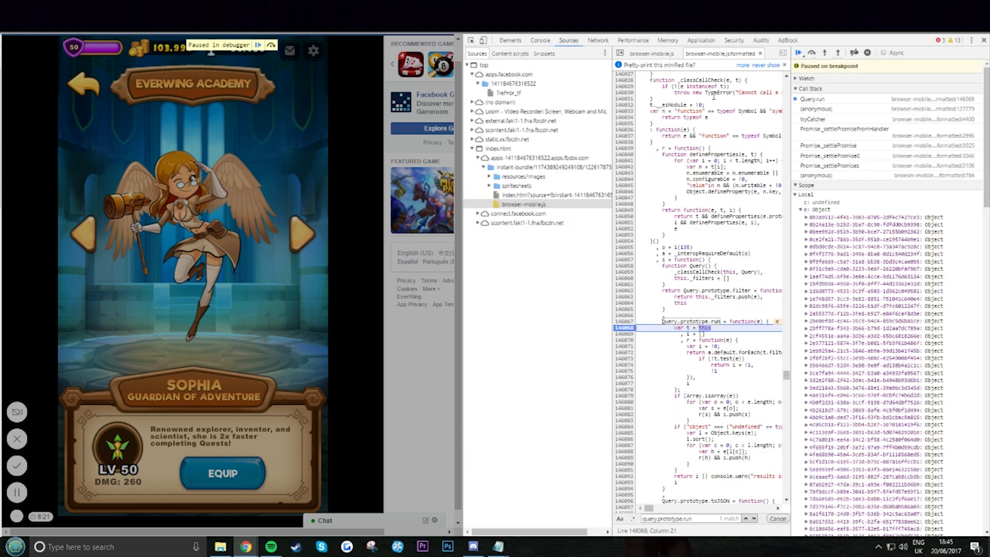
pyautogui.click(798, 54)
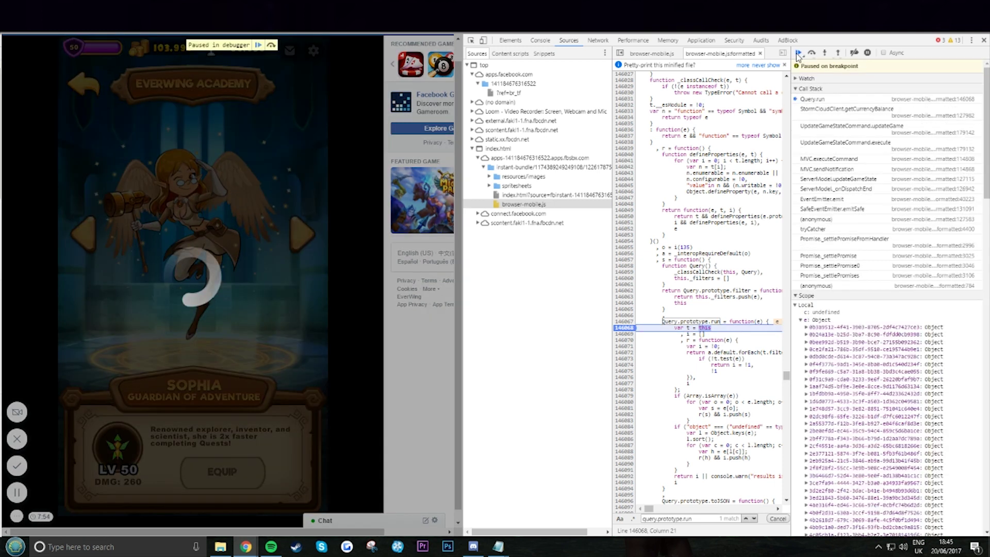
pyautogui.click(530, 40)
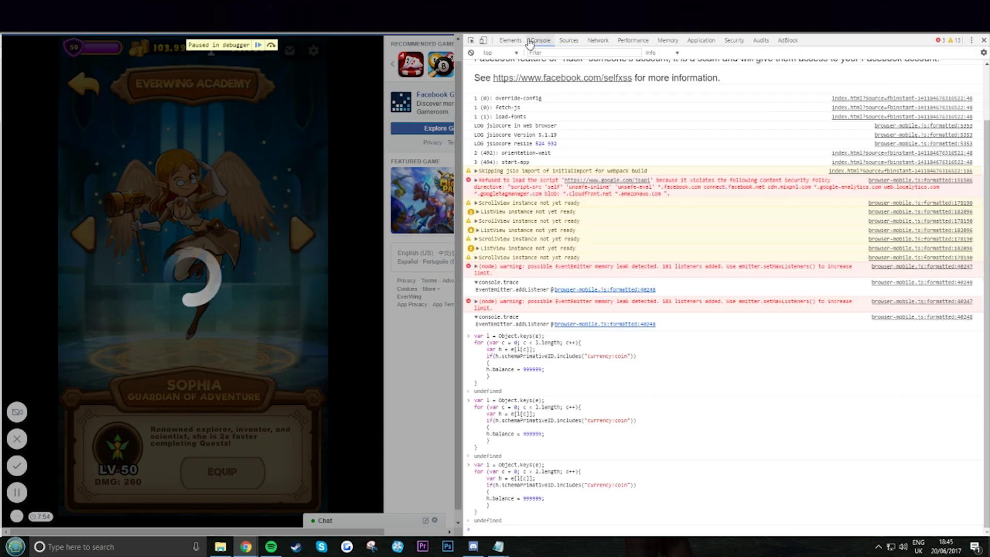
pyautogui.click(569, 41)
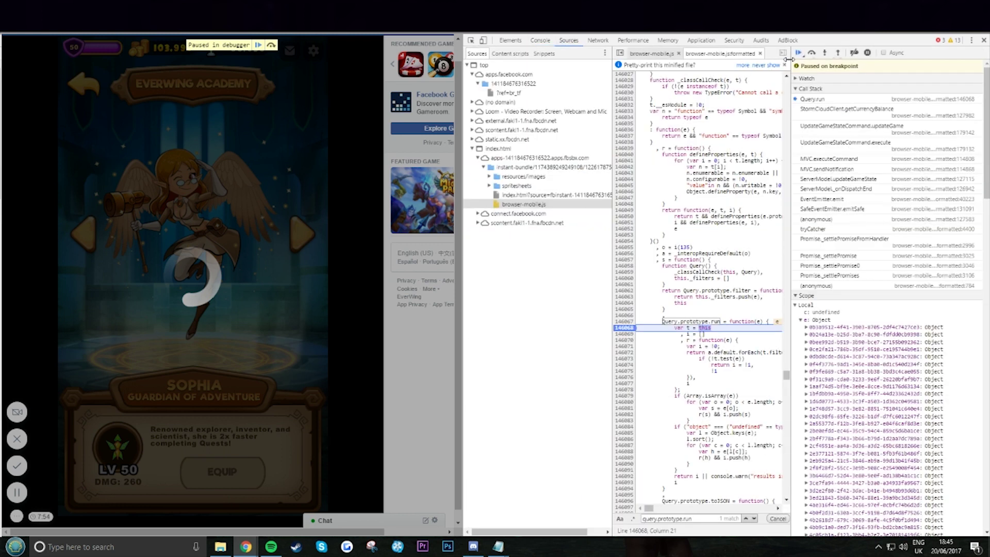
pyautogui.click(799, 53)
# Resume the game and buy a Common Dragon Egg for 1,000 coins in the Dragon Roost.
pyautogui.click(798, 53)
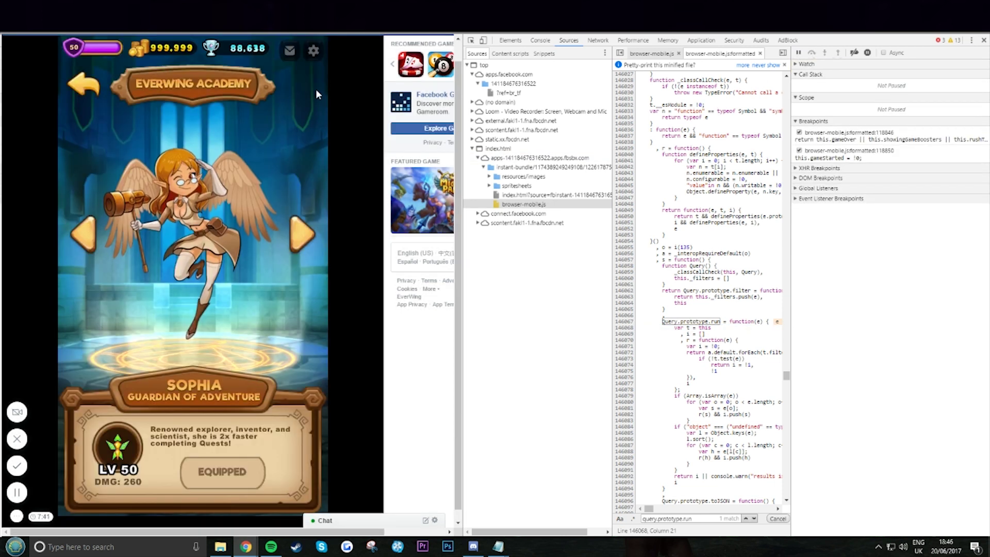
pyautogui.click(84, 84)
pyautogui.click(100, 188)
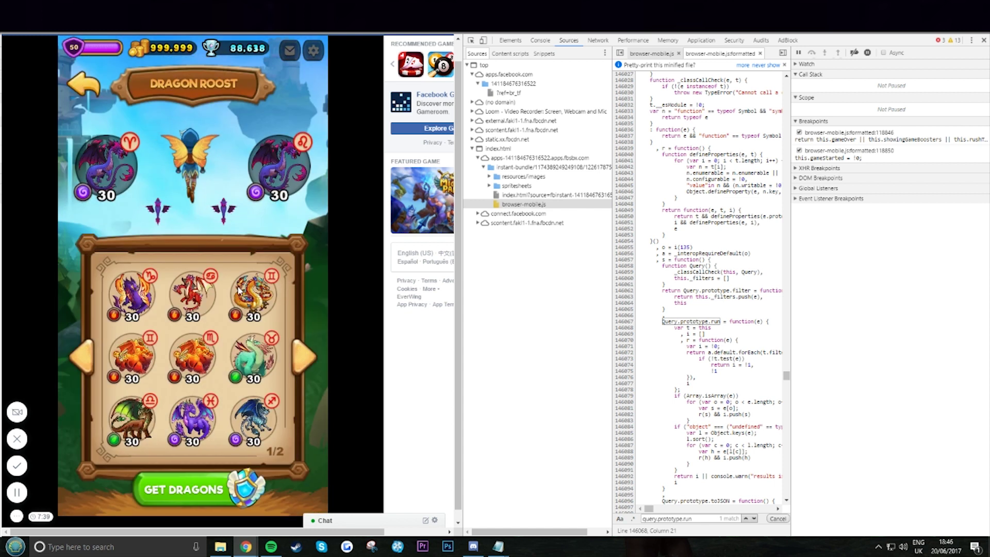
pyautogui.click(178, 489)
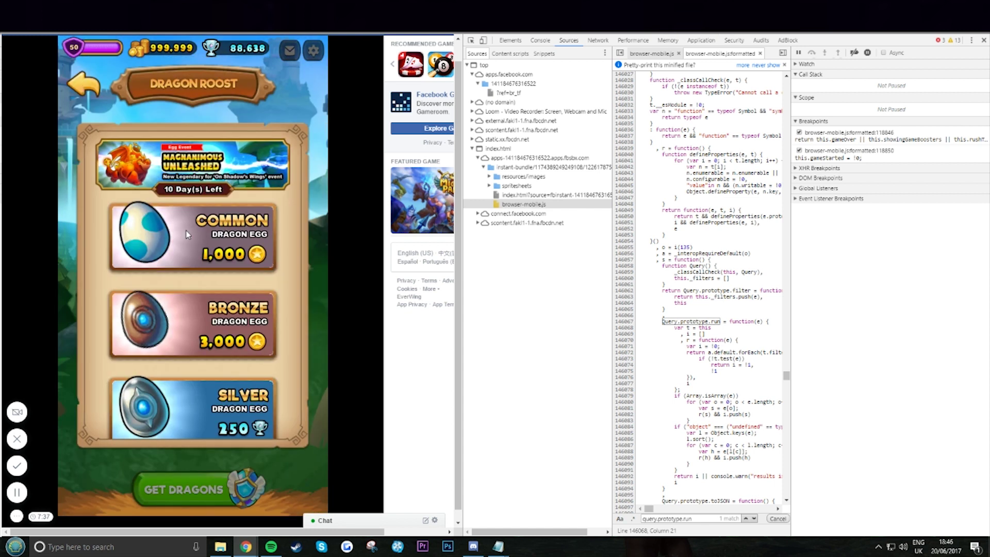
pyautogui.click(185, 230)
pyautogui.click(202, 345)
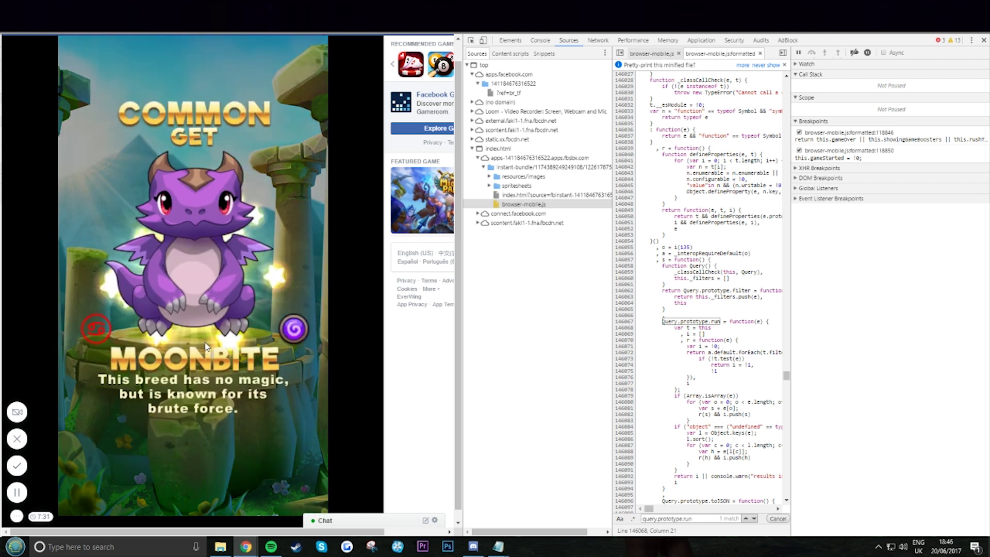
# Dismiss the hatch result and sell the new Moonbite, leaving 999,299 coins.
pyautogui.click(168, 470)
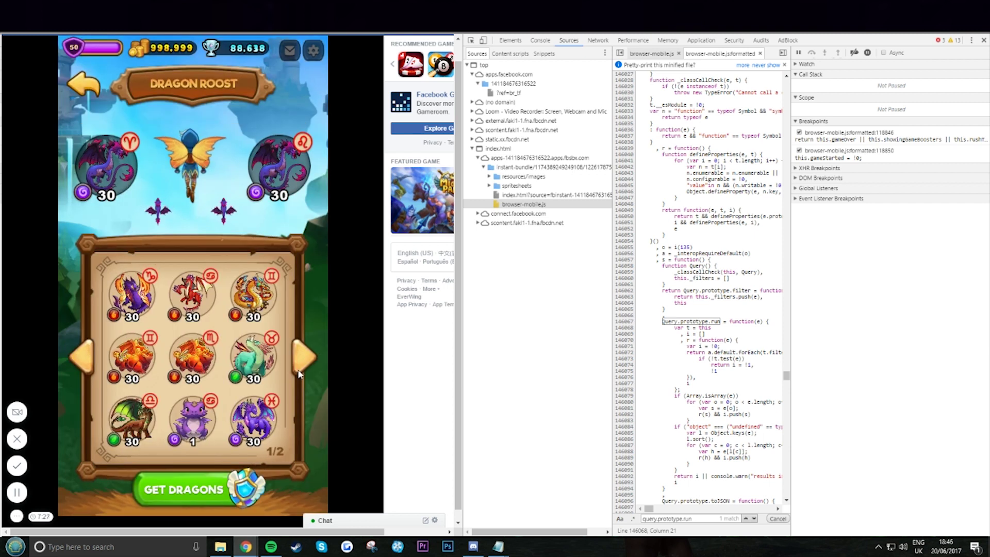
pyautogui.click(190, 420)
pyautogui.click(218, 357)
pyautogui.click(217, 386)
pyautogui.click(474, 547)
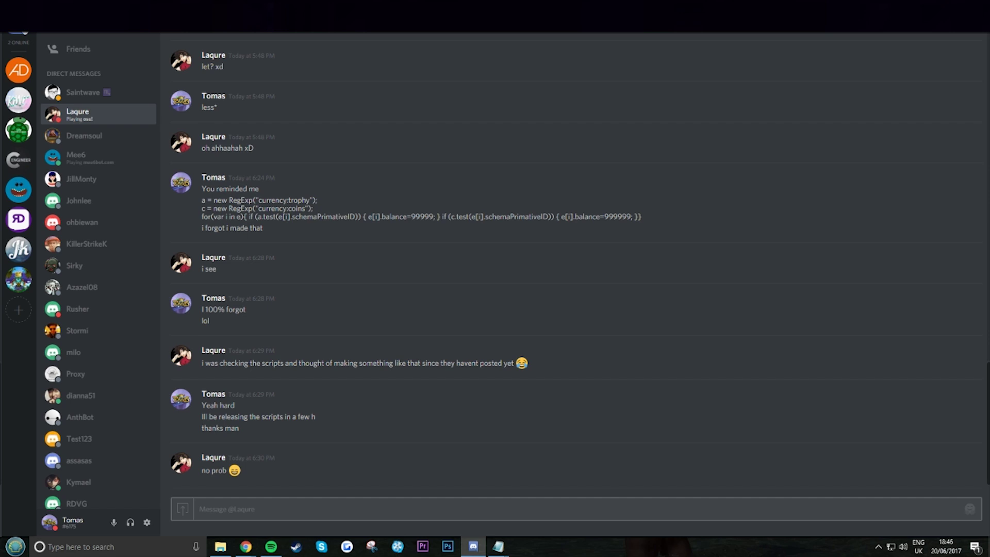
# Browse call_for_helper, scripts, object_ids, working_hacks and announcements, ending on working_hacks.
pyautogui.click(20, 279)
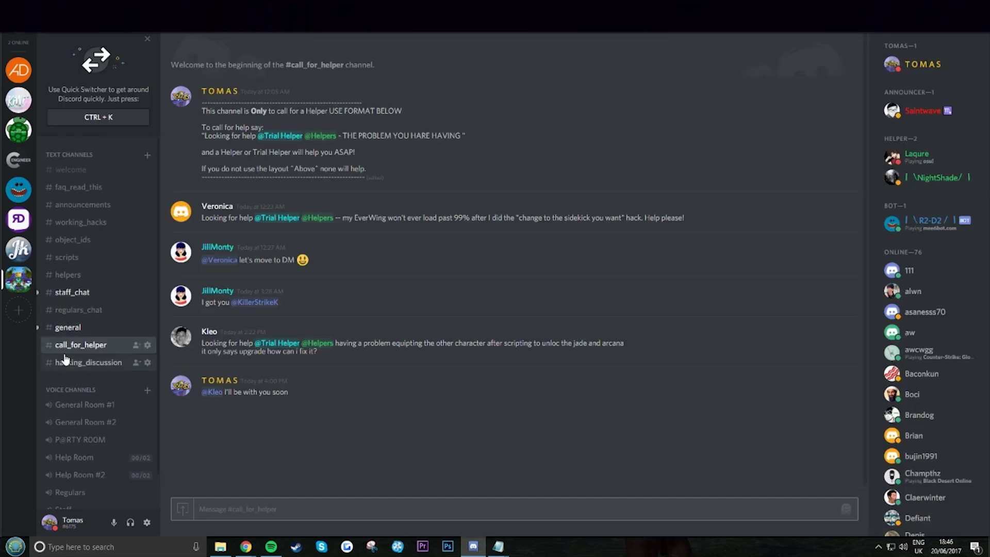
pyautogui.click(67, 256)
pyautogui.scroll(5, 401, 305)
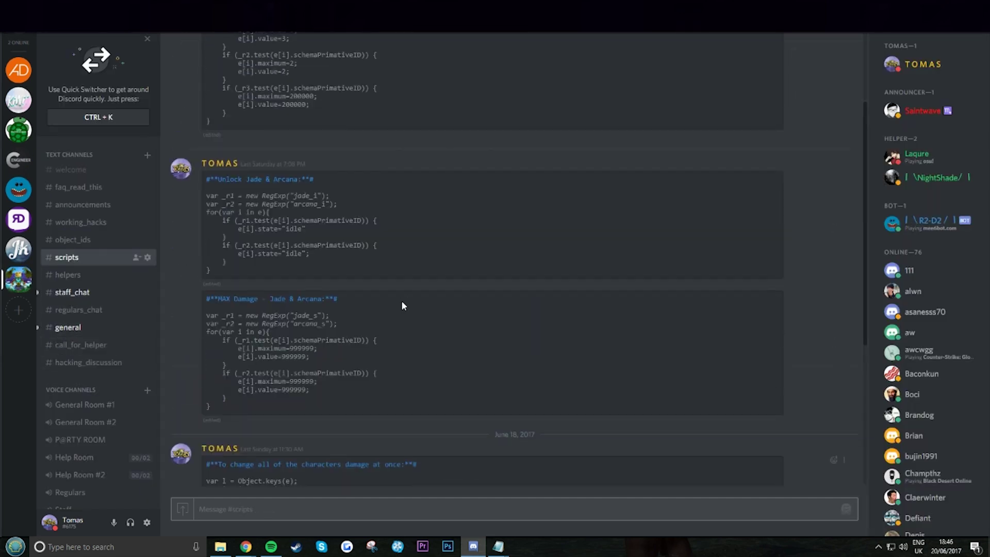
pyautogui.click(73, 240)
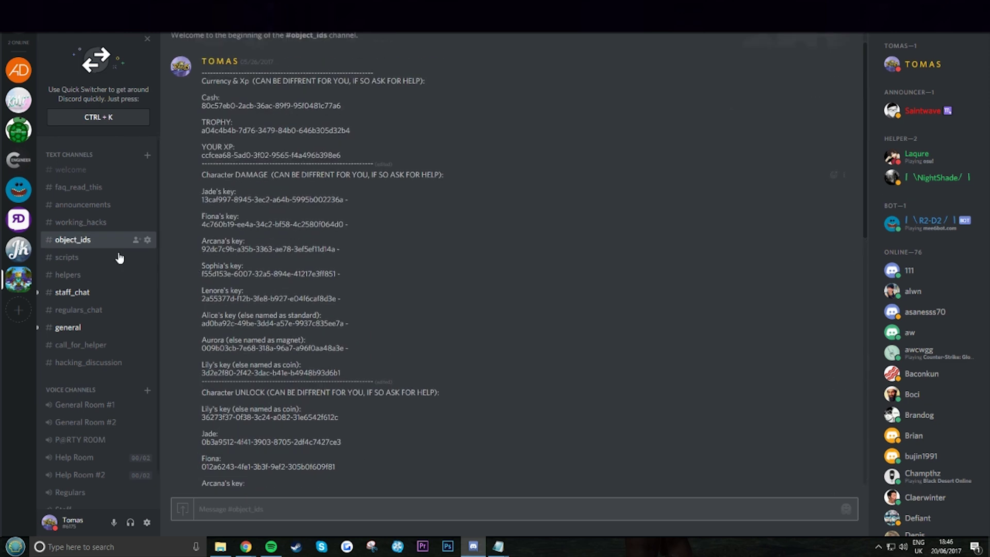
pyautogui.click(94, 222)
pyautogui.scroll(-5, 367, 291)
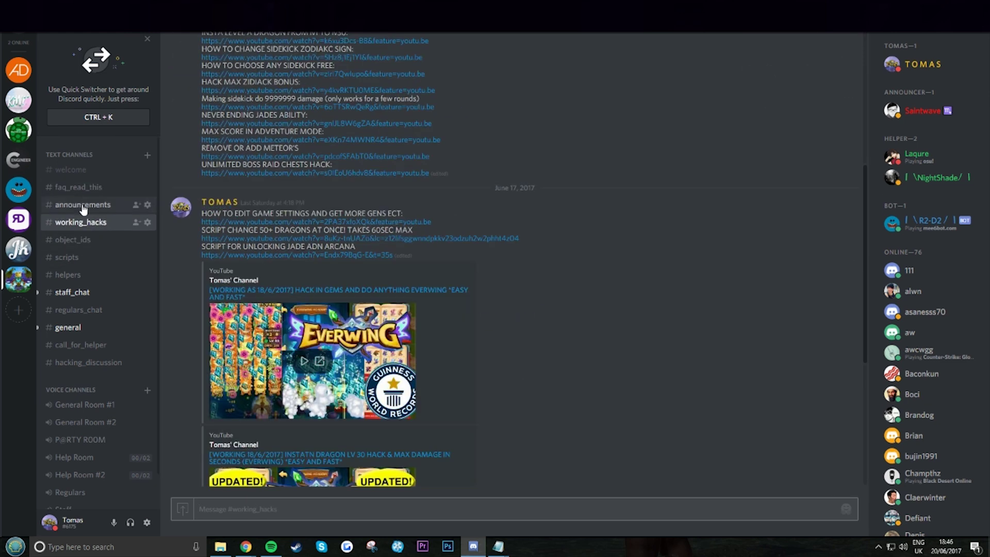
pyautogui.click(83, 207)
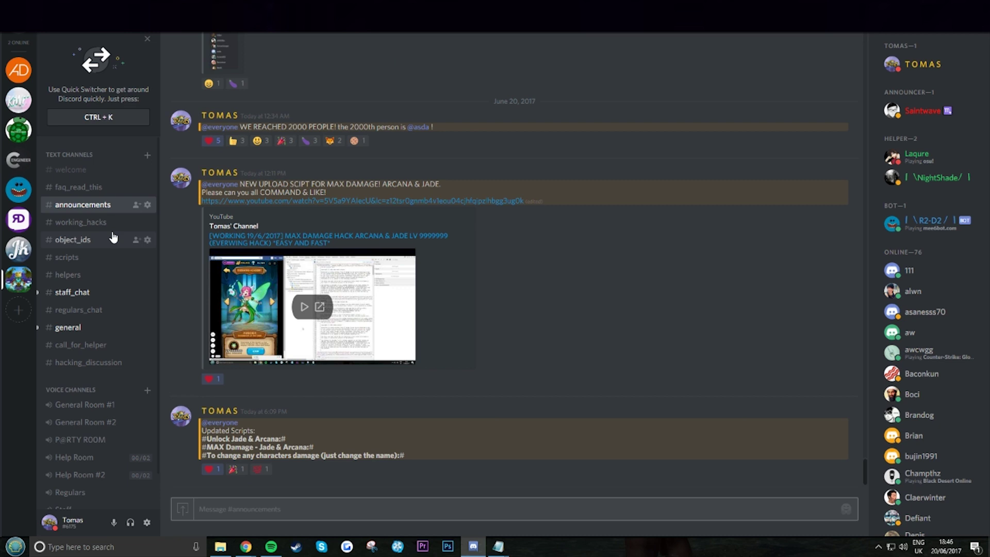
pyautogui.moveTo(81, 222)
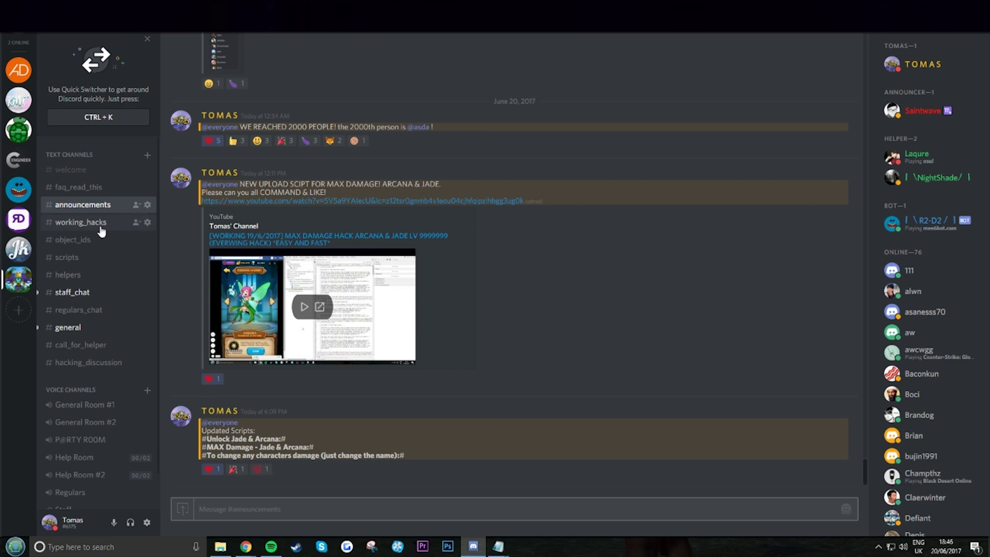
pyautogui.click(103, 224)
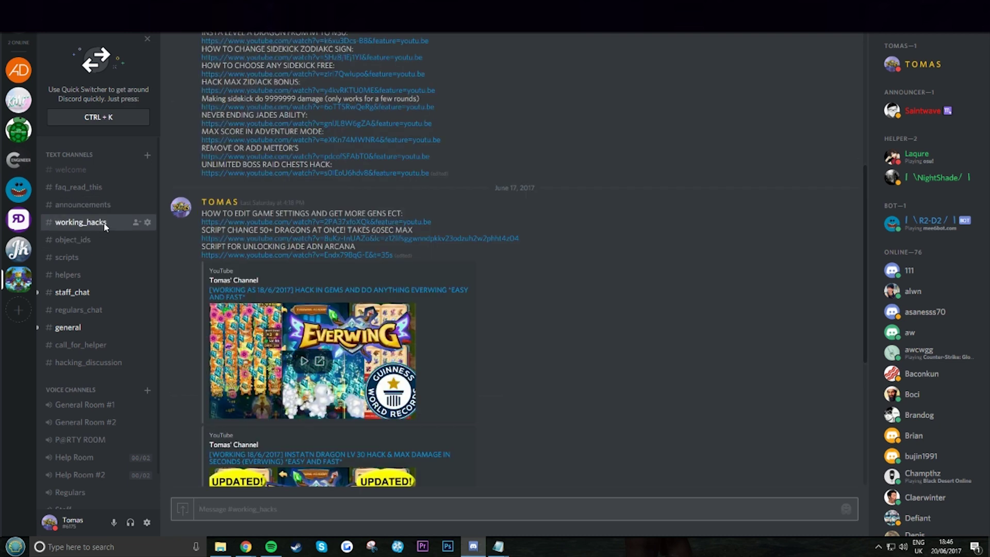